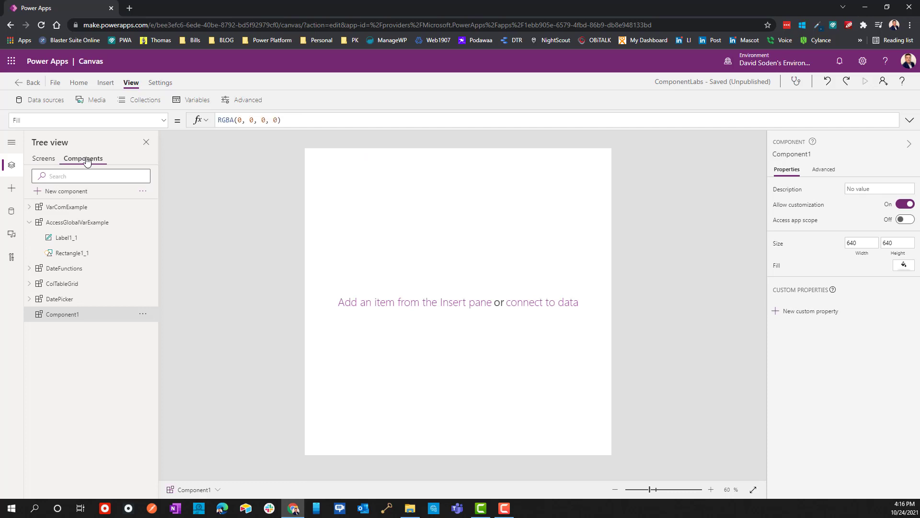
Step: Delete the background rectangle Rectangle1_2 from the VarComExample component
left_click(30, 223)
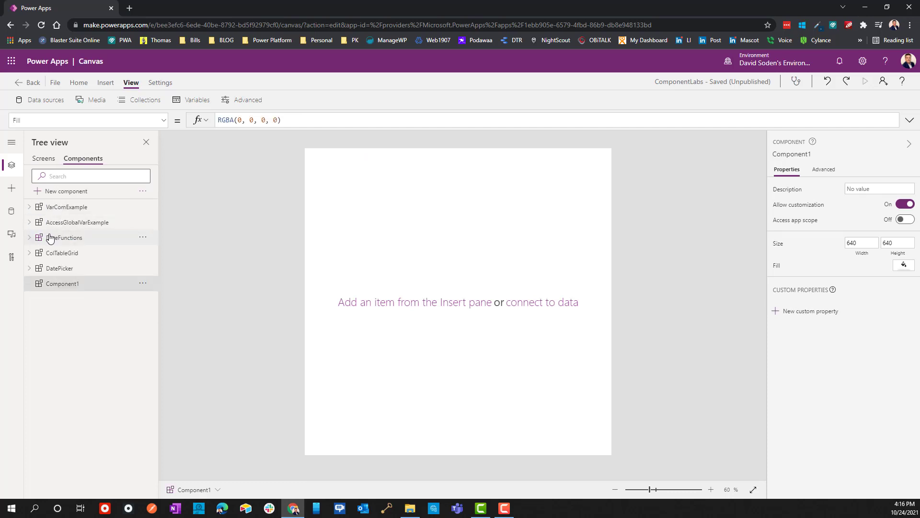
left_click(66, 209)
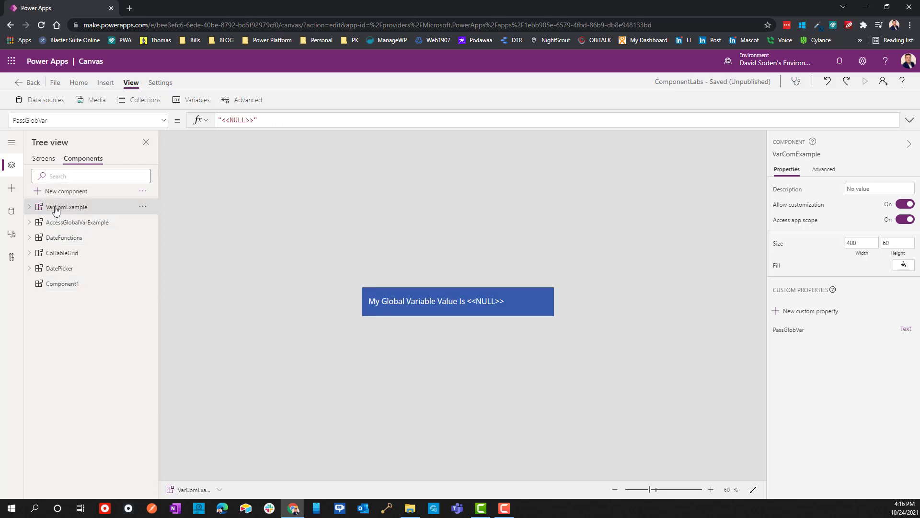
left_click(29, 207)
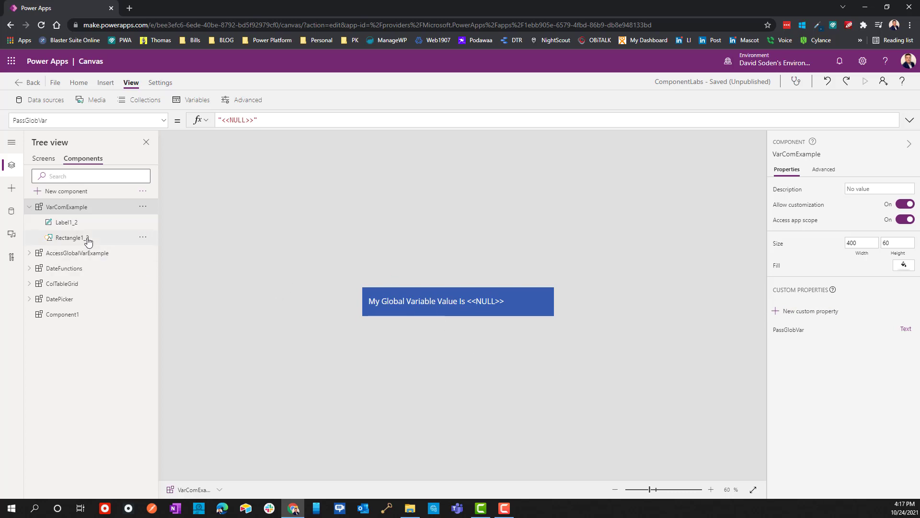
left_click(524, 311)
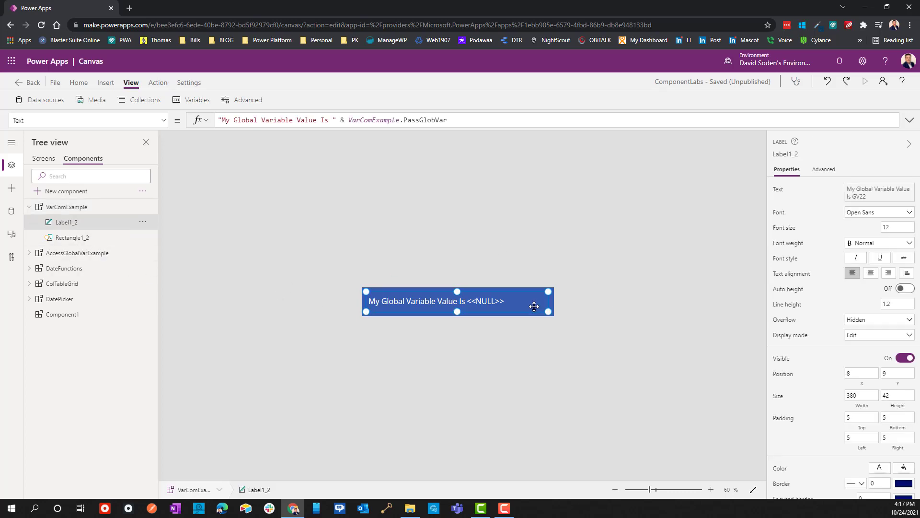
left_click(58, 238)
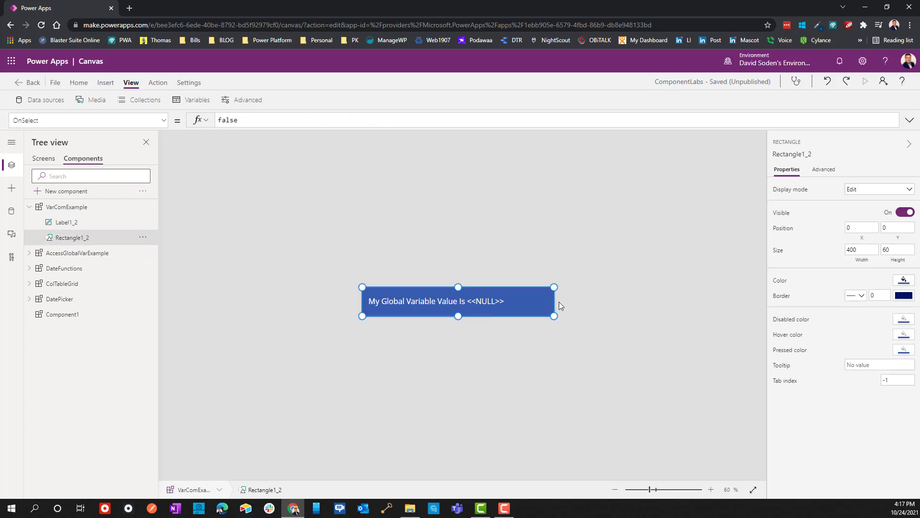
left_click(142, 237)
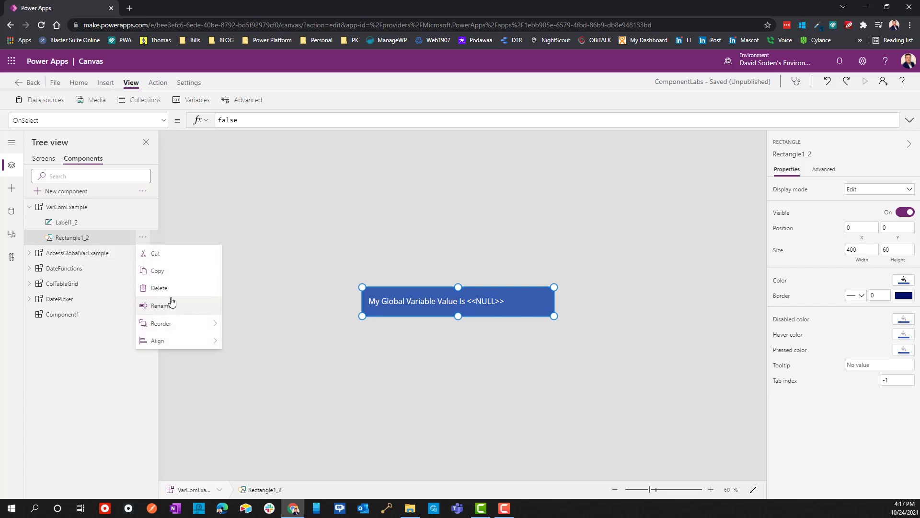
left_click(159, 288)
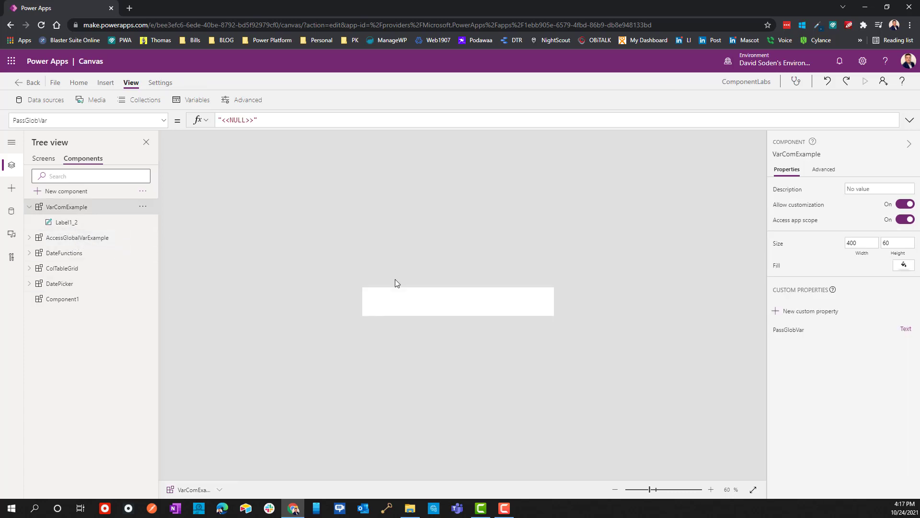
Step: Set the VarComExample component's own Fill to the medium blue theme color, RGBA(56, 96, 178, 1)
left_click(89, 226)
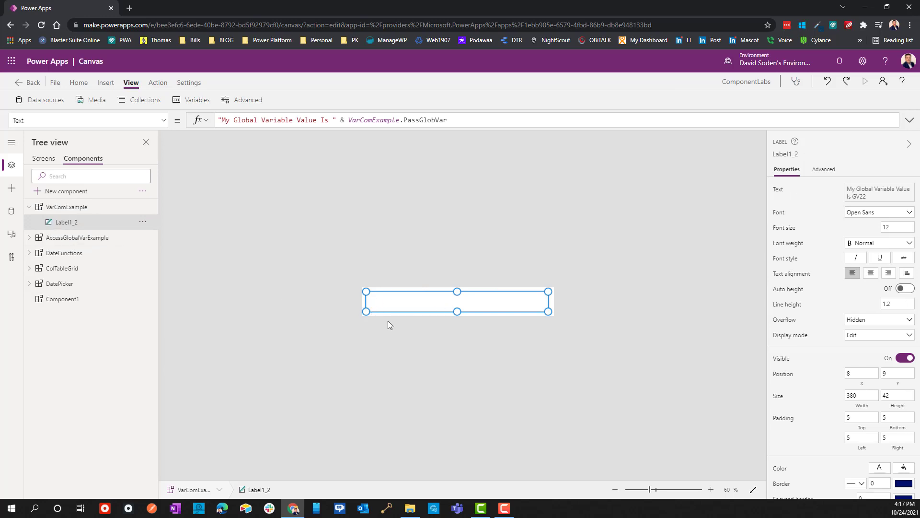
left_click(64, 209)
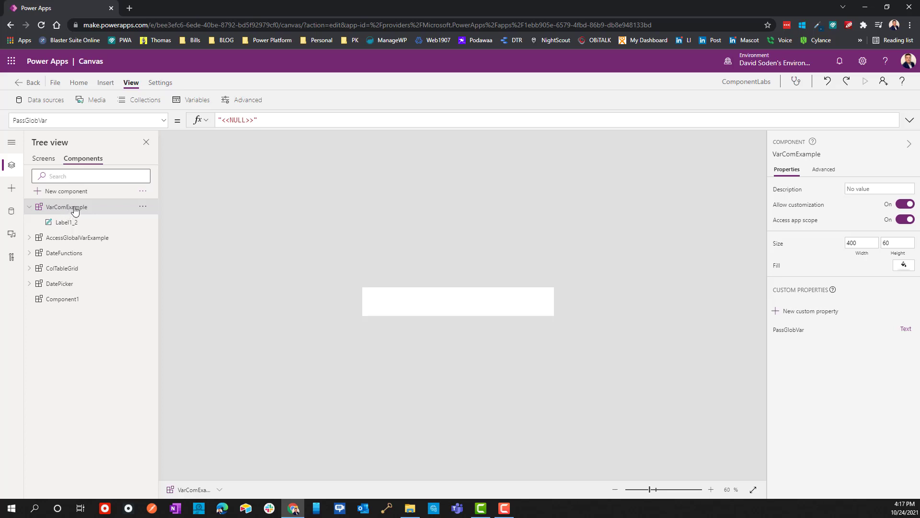
left_click(167, 123)
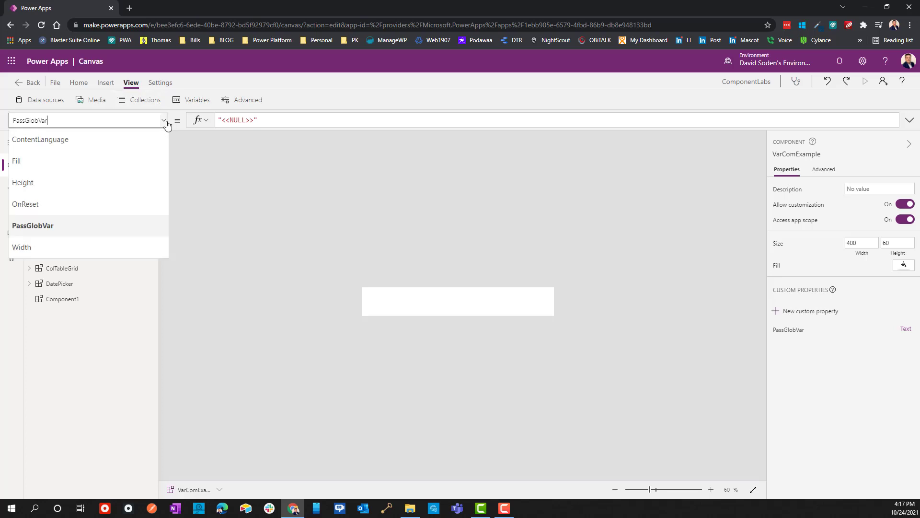
left_click(47, 168)
left_click_drag(289, 119, 27, 119)
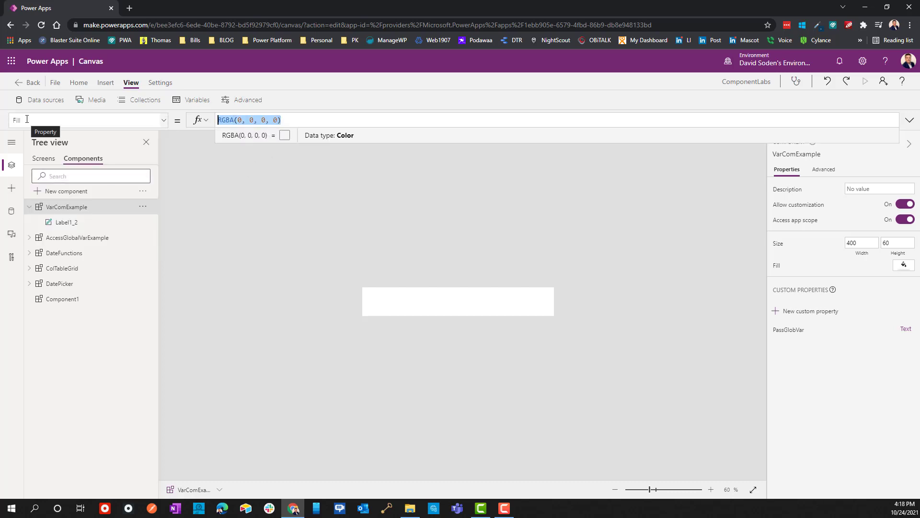
left_click(903, 264)
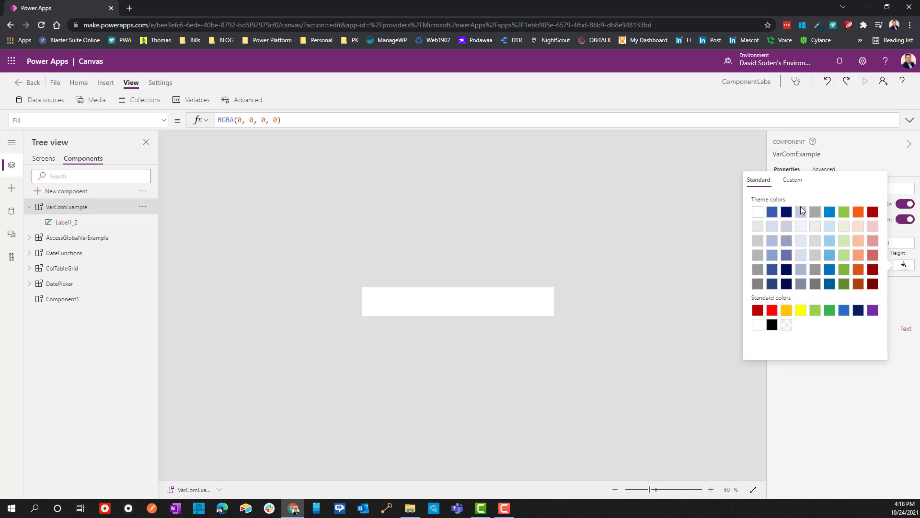
left_click(772, 211)
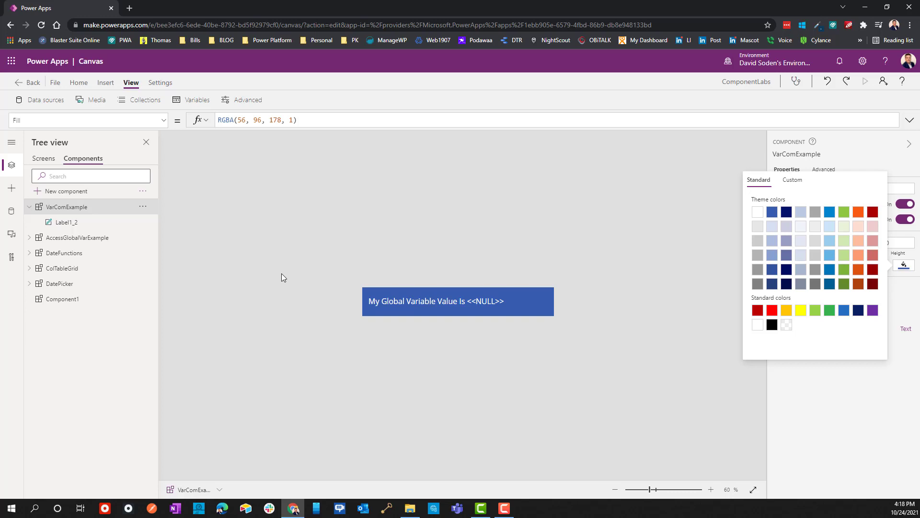
left_click(453, 198)
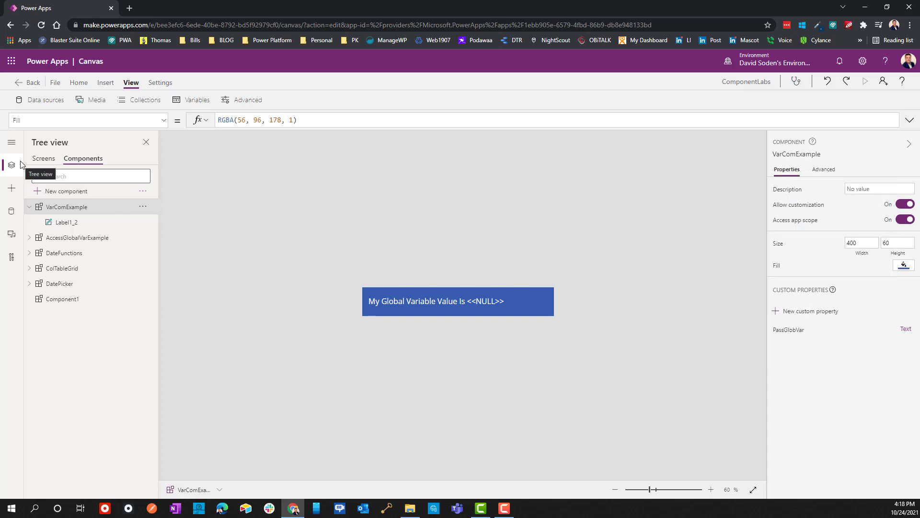
Step: Review the PassGlobVar reference in the label's Text formula and the custom property's definition, including its property type options
left_click(50, 223)
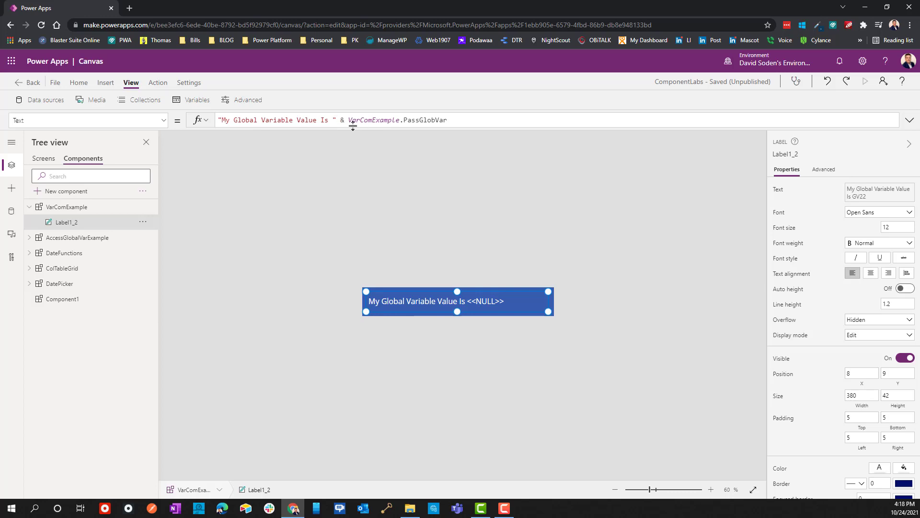
left_click_drag(350, 122, 477, 123)
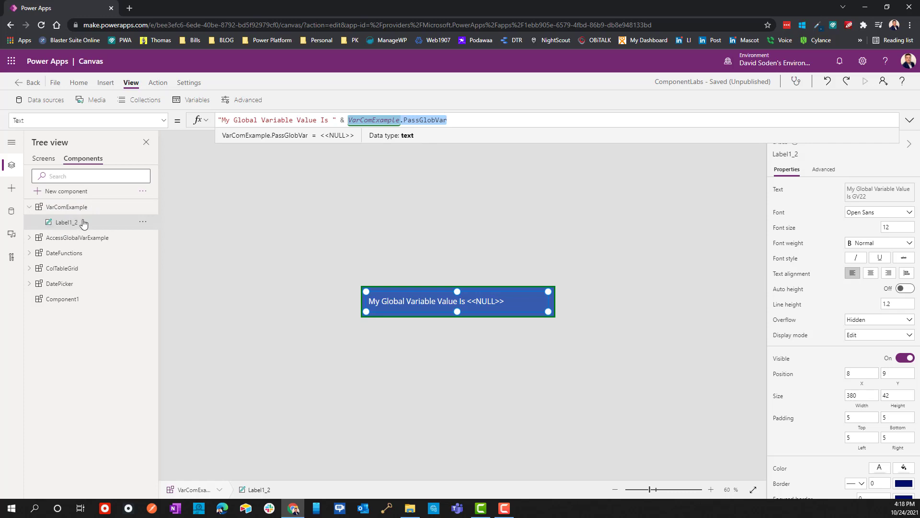
left_click(54, 211)
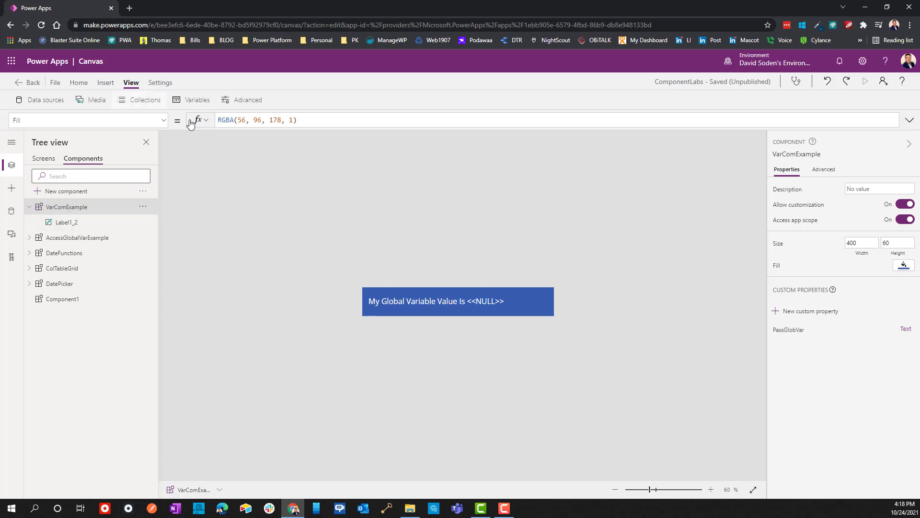
left_click(798, 335)
left_click(908, 335)
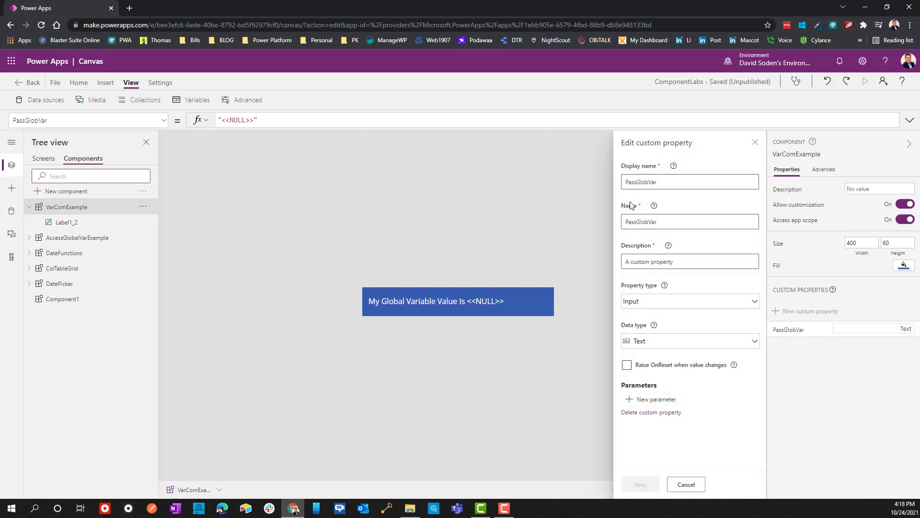
double_click(677, 179)
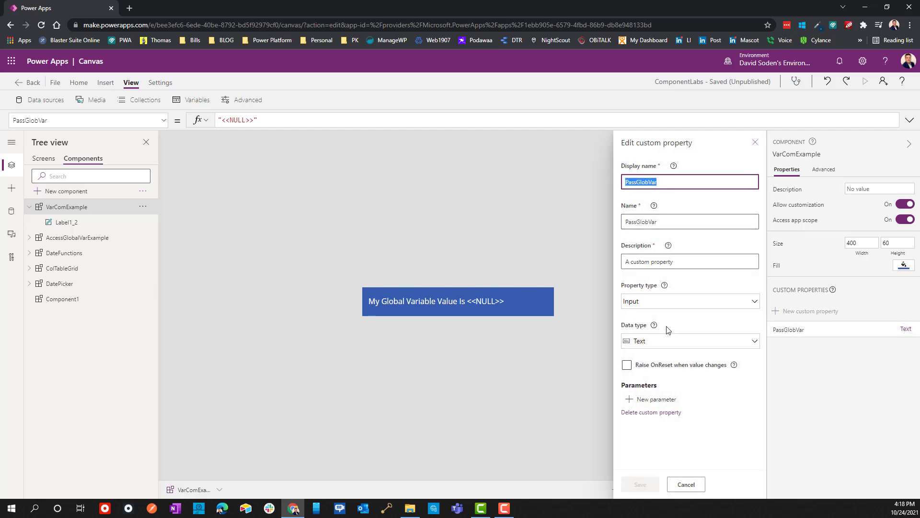
left_click(639, 305)
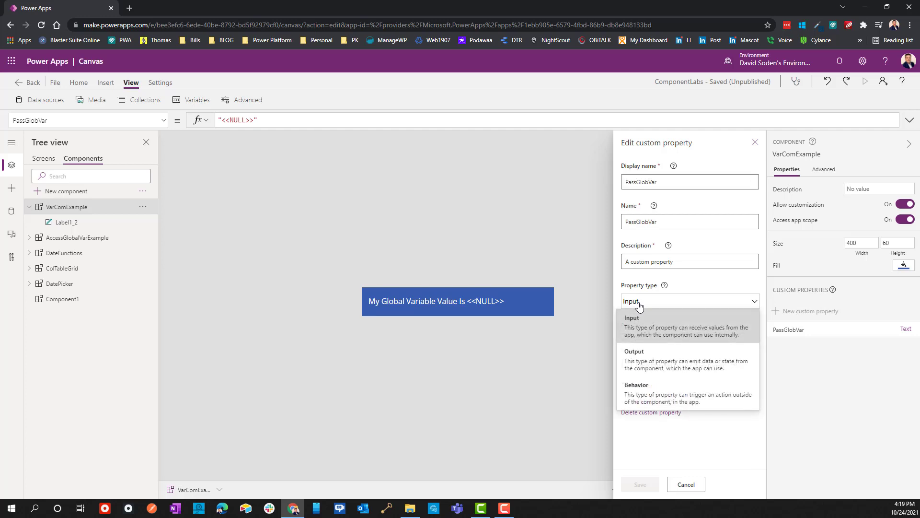
left_click(722, 287)
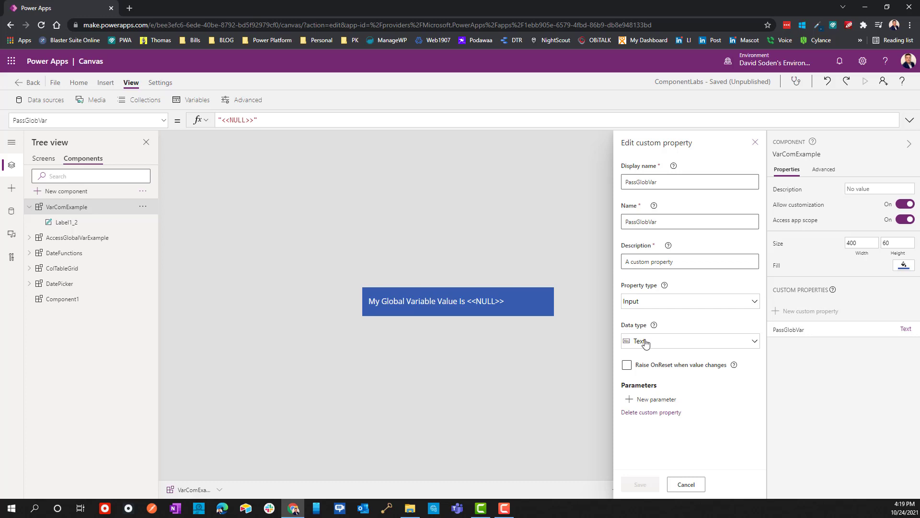
left_click(697, 486)
Step: Examine the label's available properties and the VarComExample component's property list with the PassGlobVar default value
left_click(491, 301)
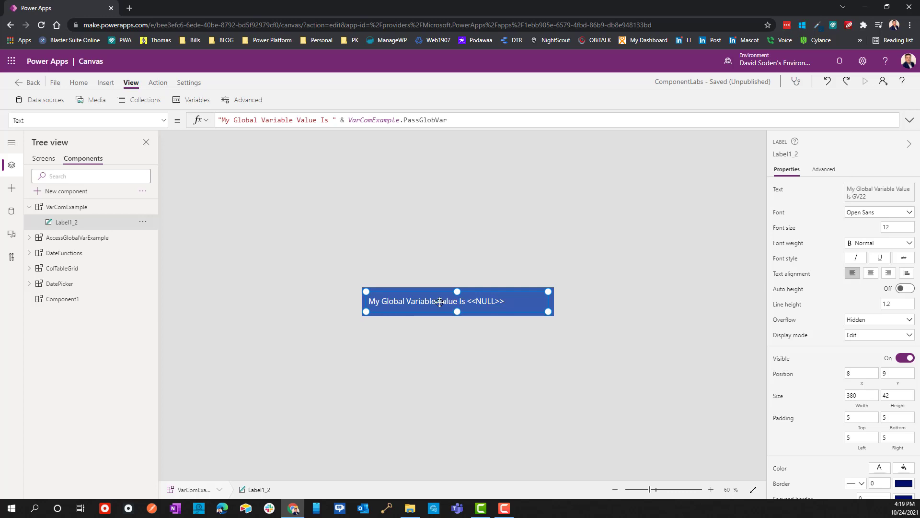
left_click(163, 120)
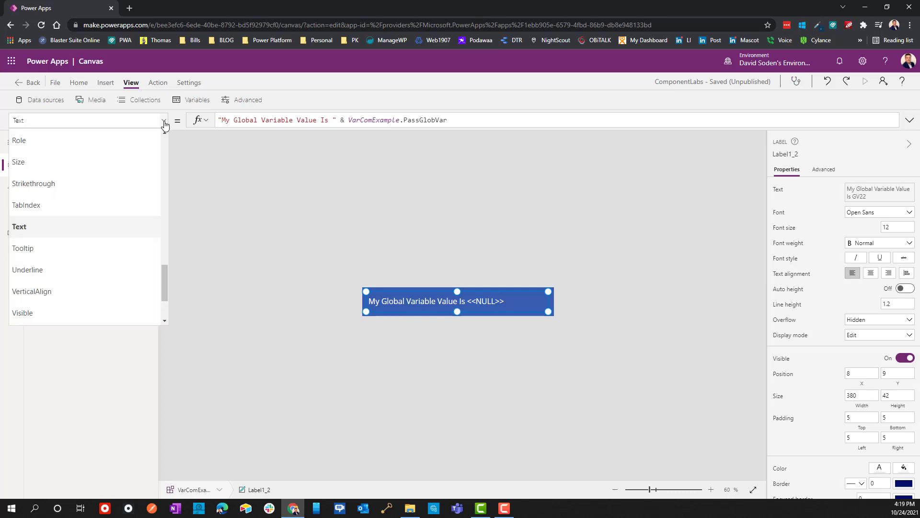
scroll(35, 243, "up", 5)
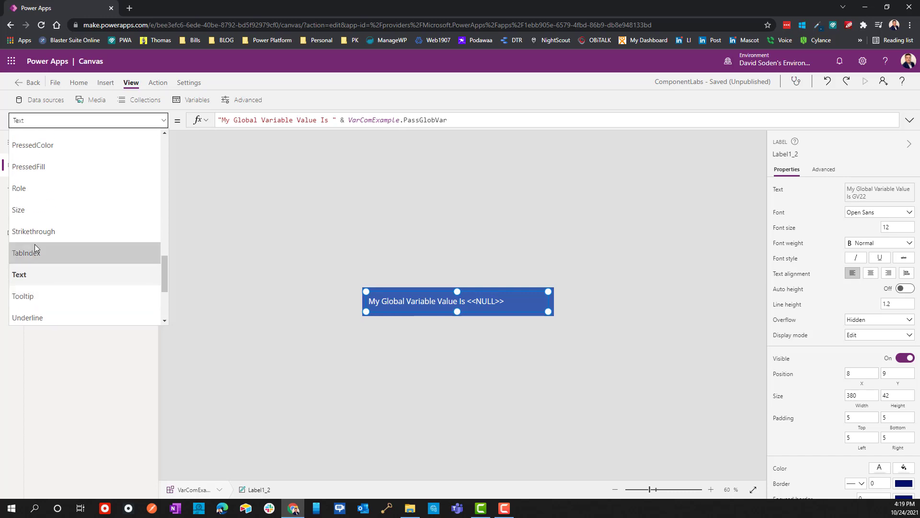
scroll(38, 242, "up", 2)
left_click(240, 259)
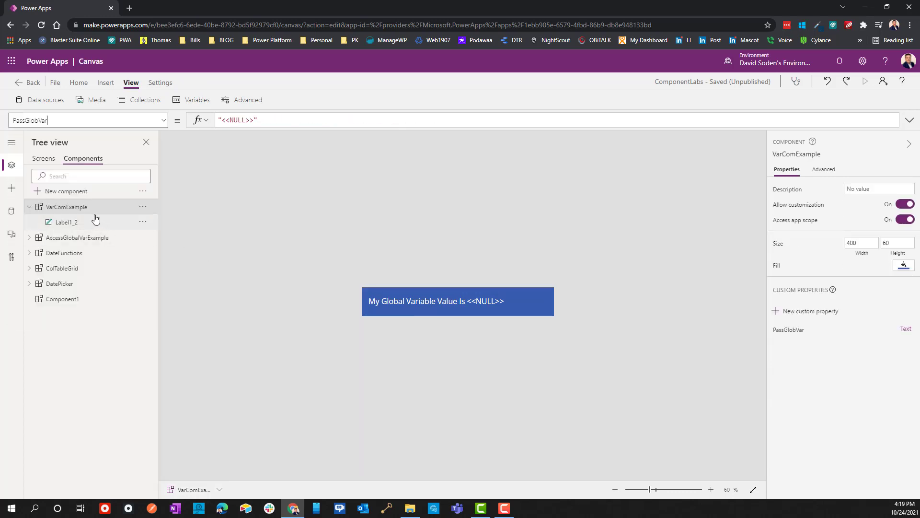
left_click(71, 205)
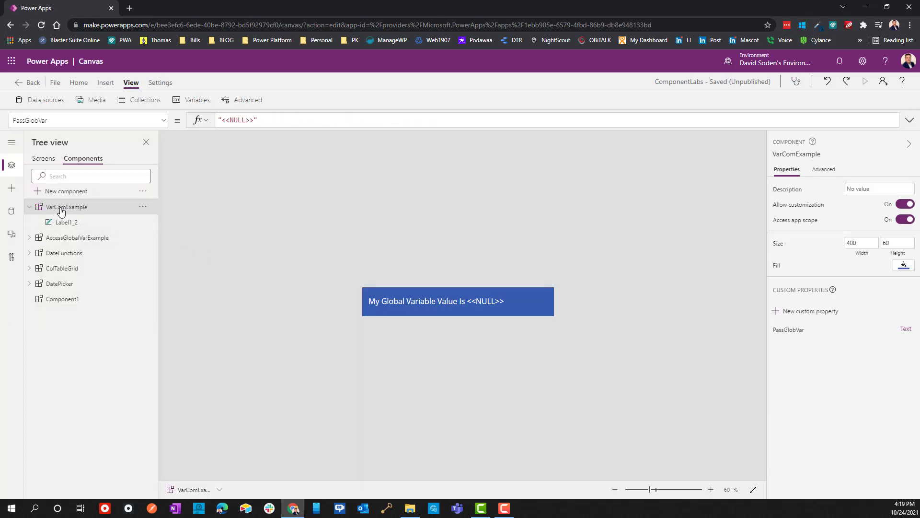
left_click(59, 121)
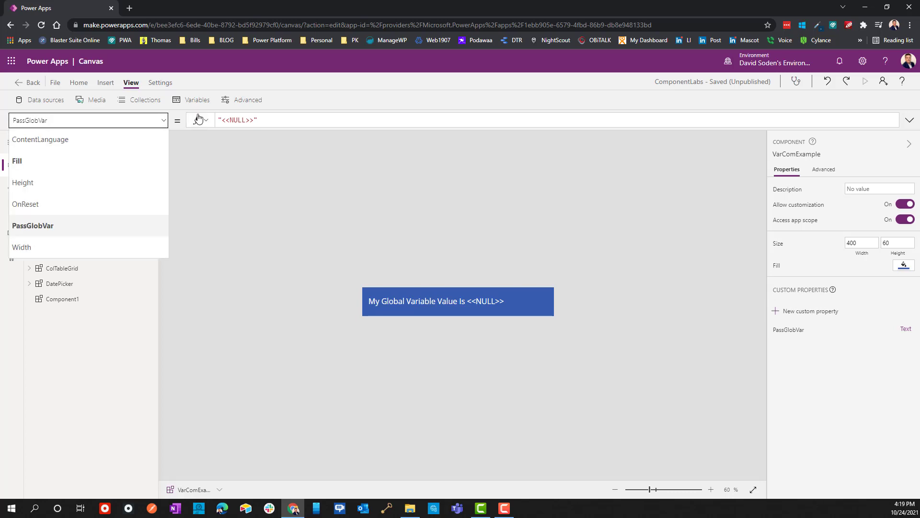
left_click_drag(253, 120, 231, 122)
left_click(296, 229)
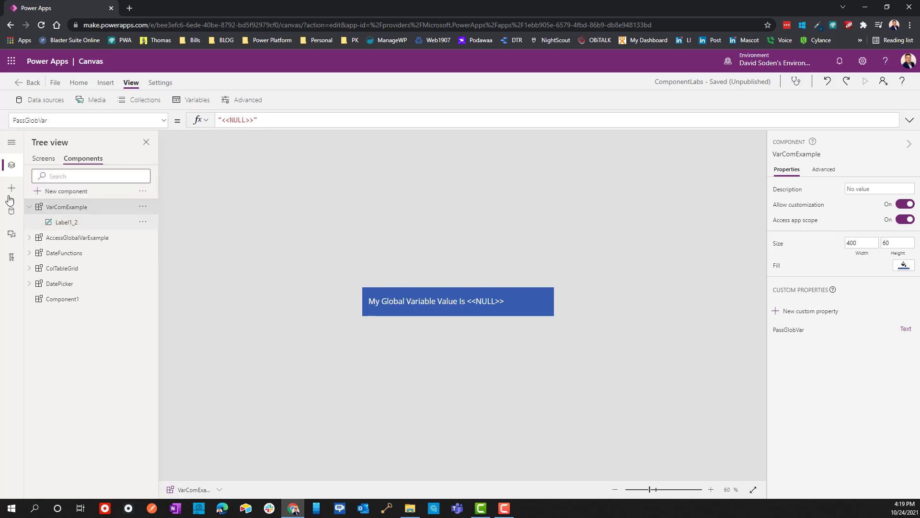
Step: On the Input Global Var screen, set the VarComExample_1 instance's Fill to the darkest red theme color, RGBA(118, 0, 0, 1)
left_click(44, 160)
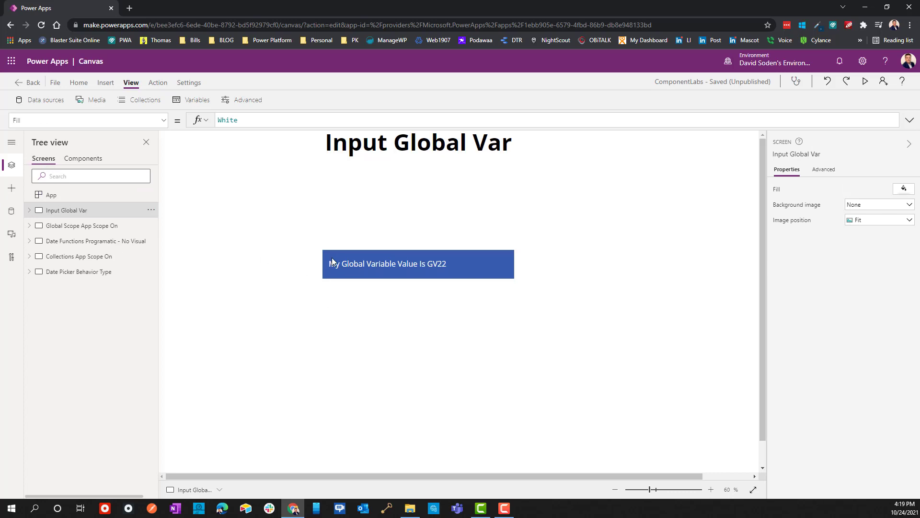
left_click(402, 265)
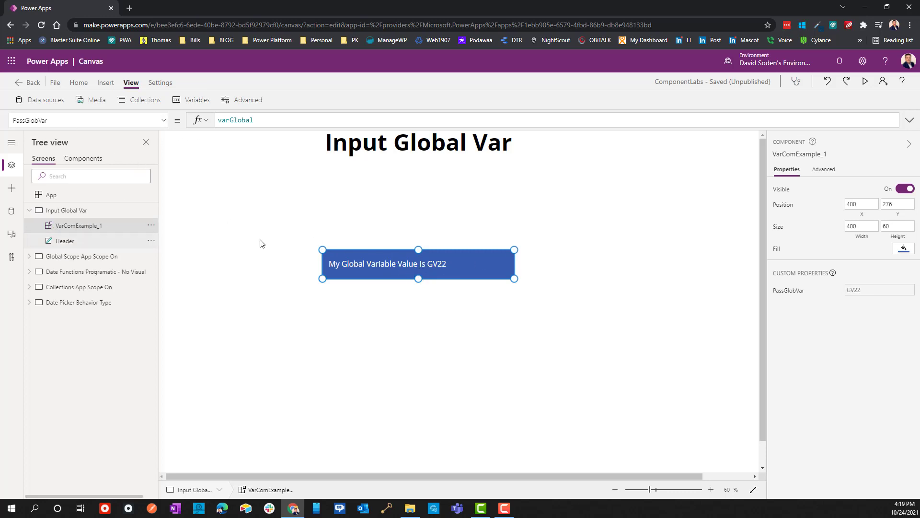
left_click(163, 120)
left_click(17, 162)
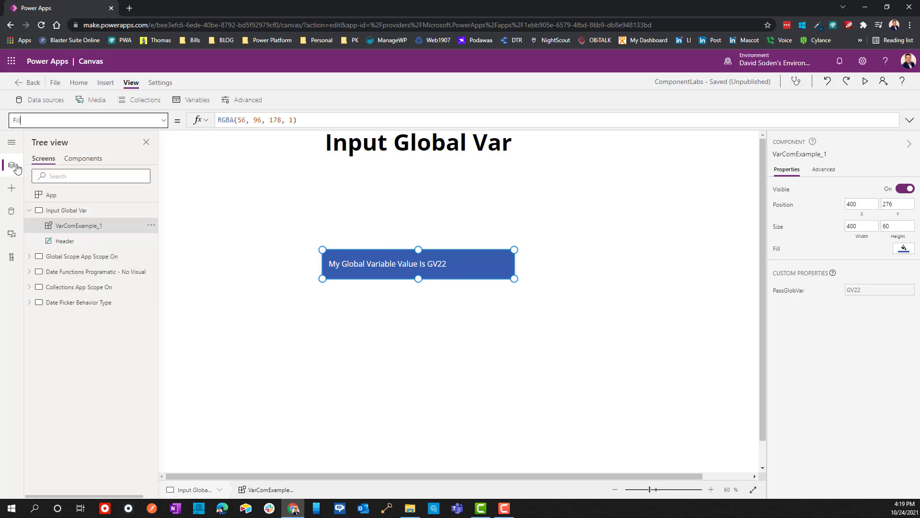
left_click(224, 119)
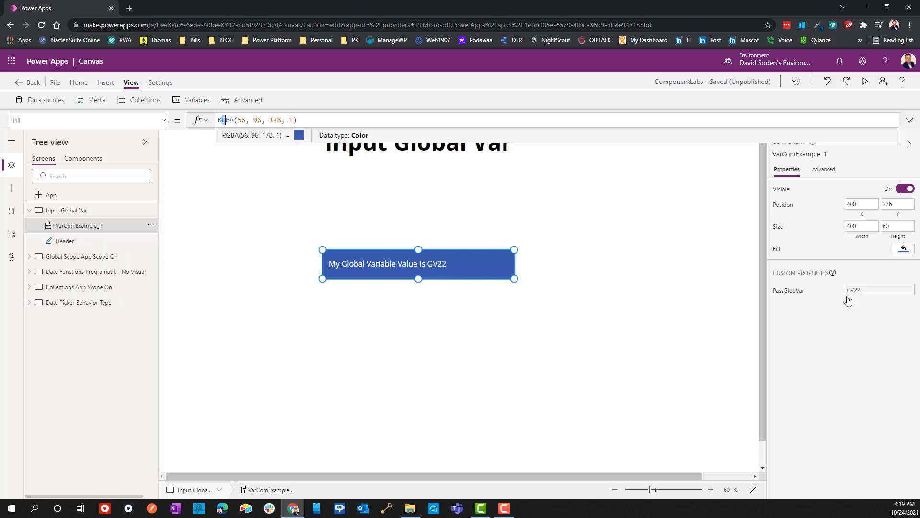
left_click(904, 249)
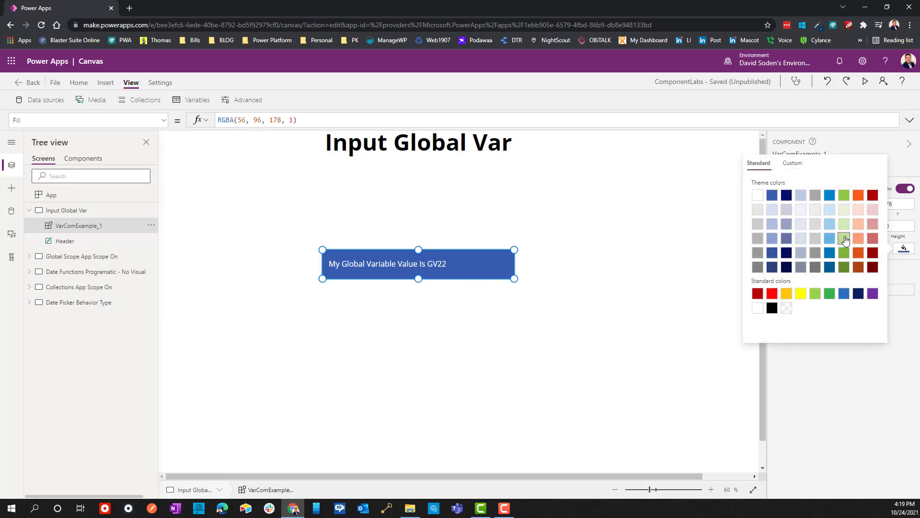
left_click(844, 238)
left_click(872, 267)
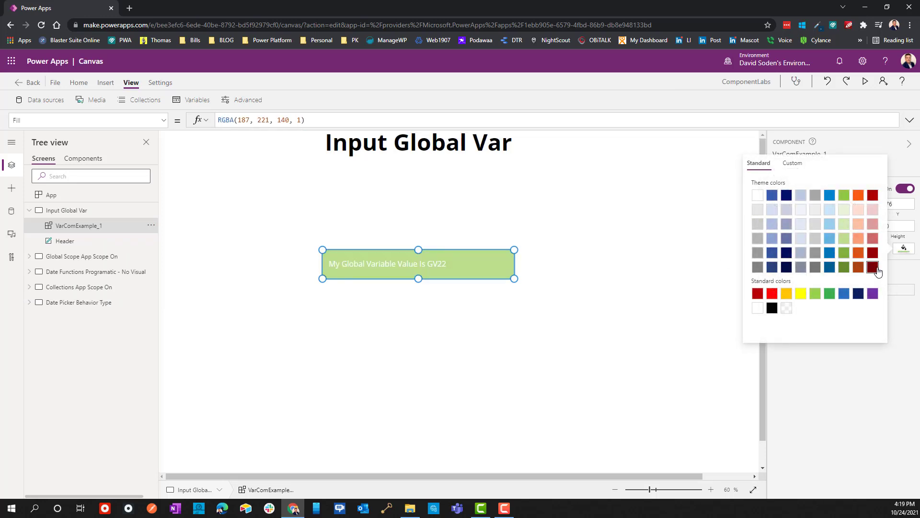
left_click(629, 297)
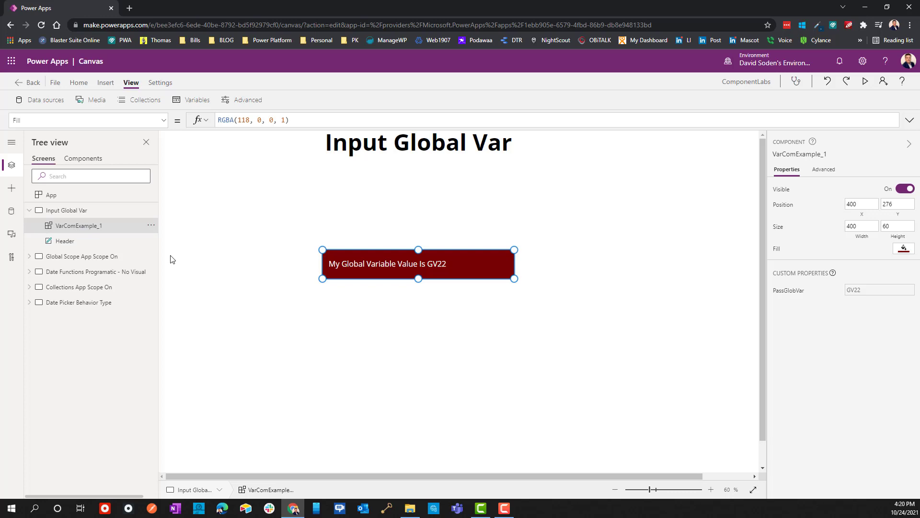
Step: Show the VarComExample_1 instance's PassGlobVar property and inspect the variable reference in its formula
left_click(163, 120)
left_click(45, 207)
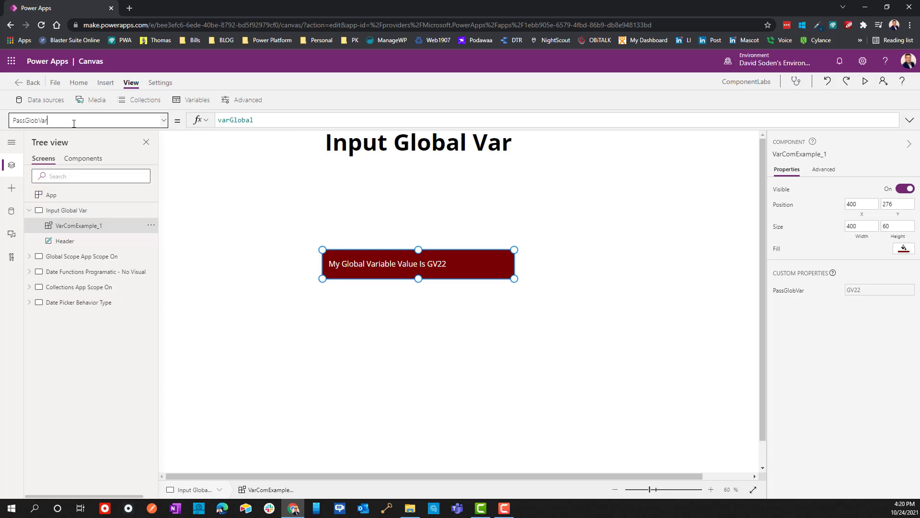
left_click_drag(266, 121, 200, 120)
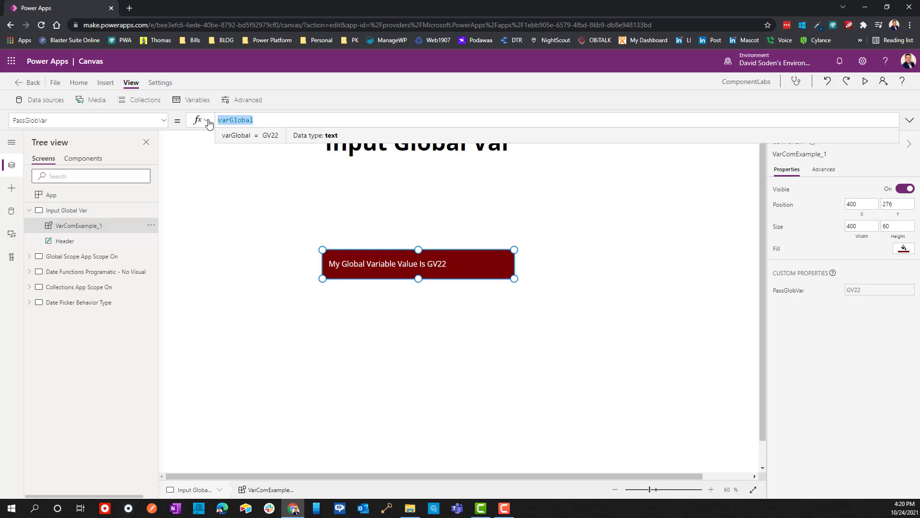
Step: Examine the varGlobal Set call and the colTable ClearCollect block in the App object's OnStart formula, and reselect the VarComExample_1 instance
left_click(59, 198)
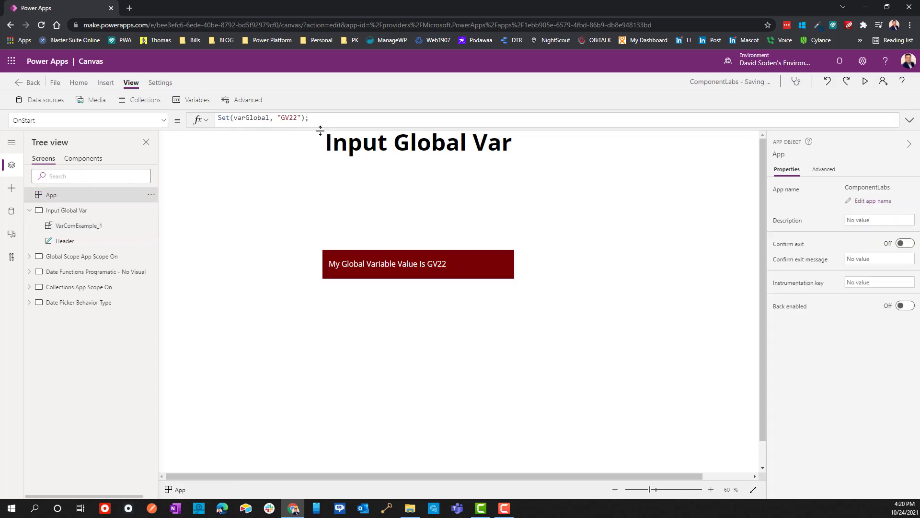
left_click_drag(320, 127, 319, 263)
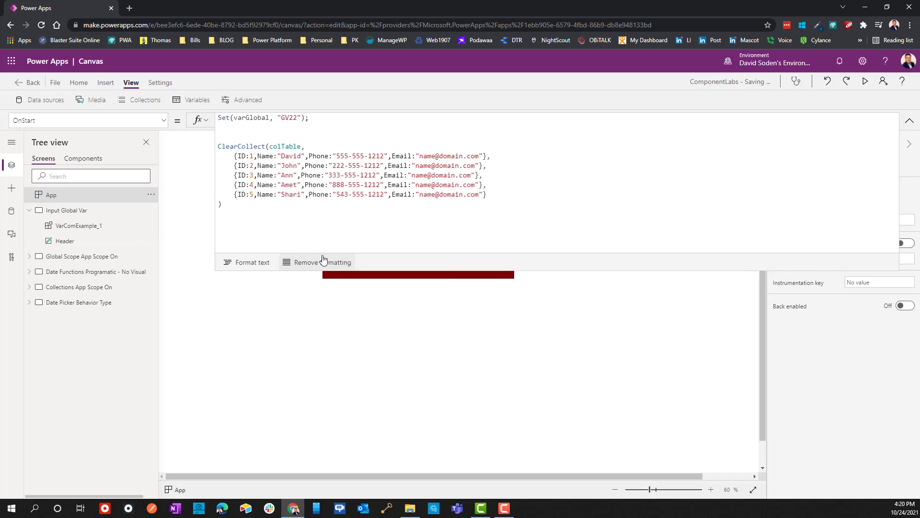
double_click(242, 117)
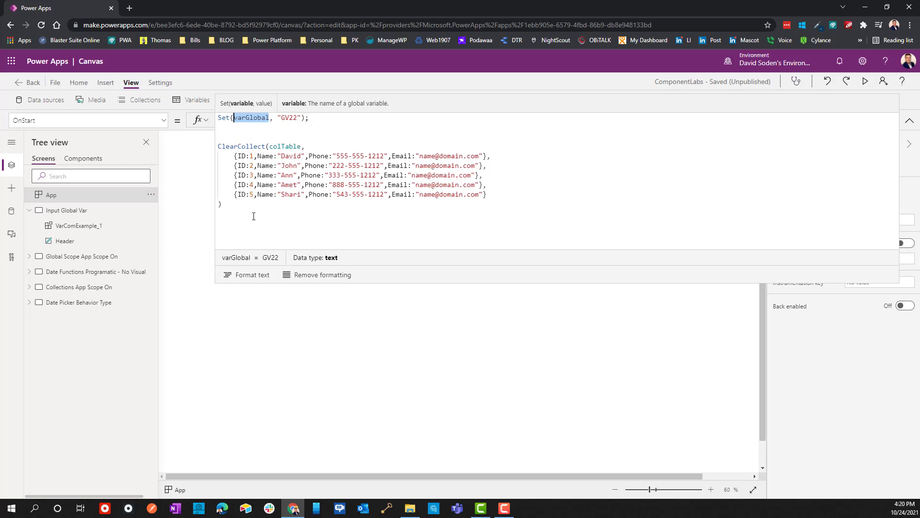
left_click_drag(254, 216, 221, 145)
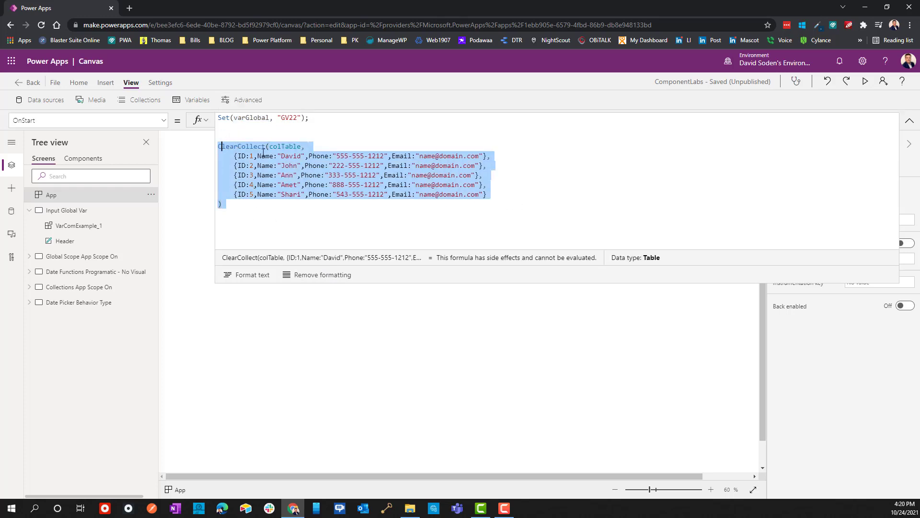
left_click(910, 120)
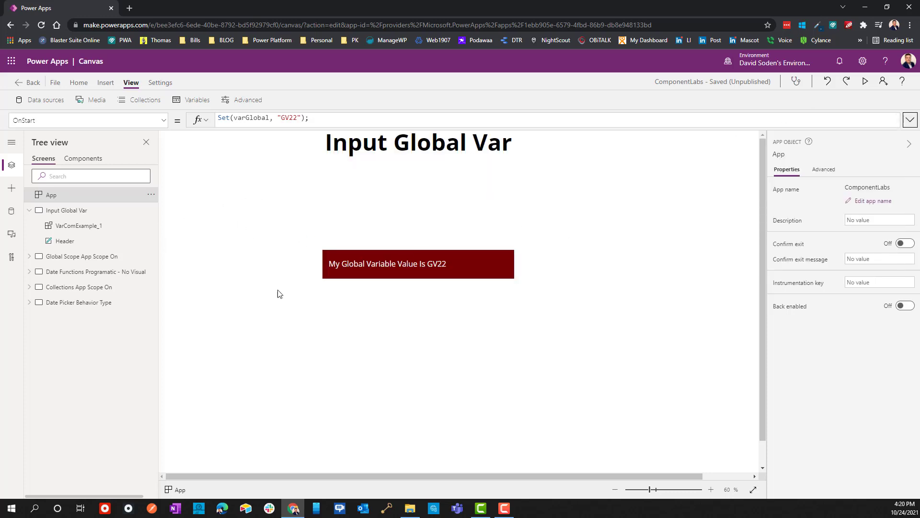
left_click(447, 268)
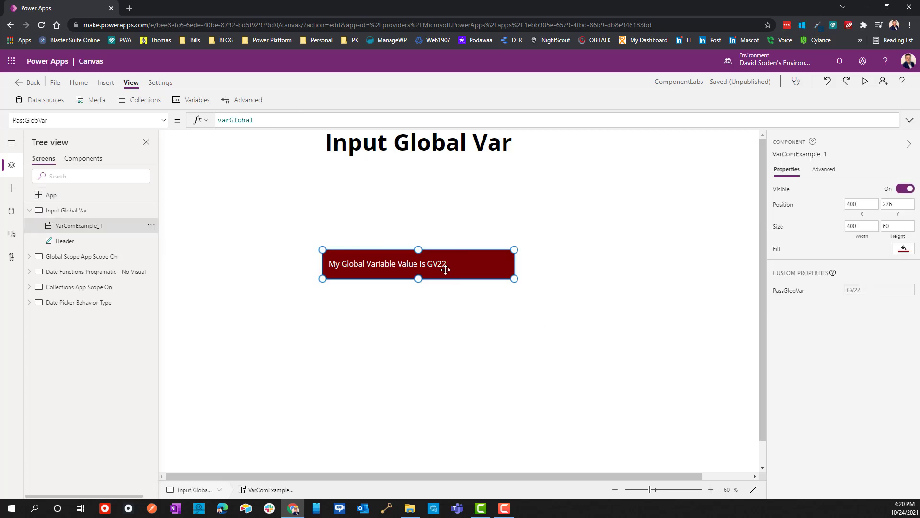